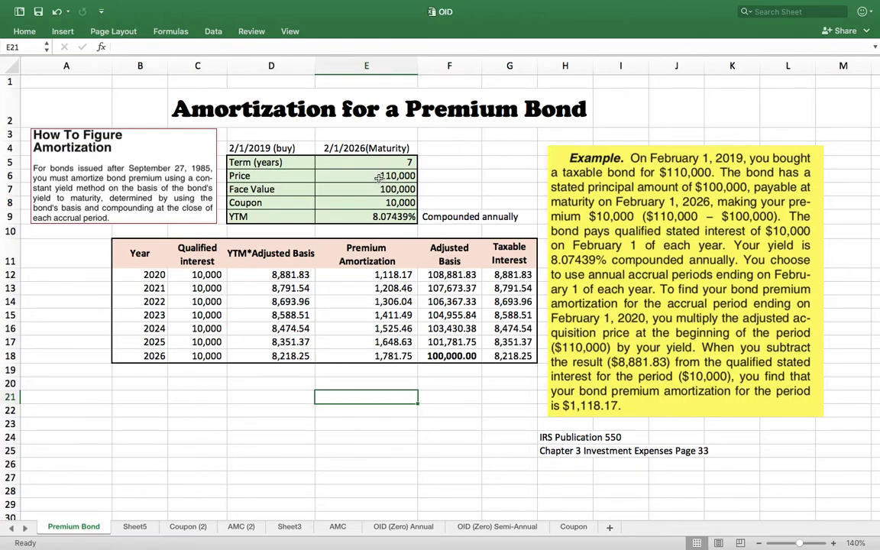
# Step: Examine the premium bond's price, face value and coupon inputs alongside the worked example text
pyautogui.click(378, 175)
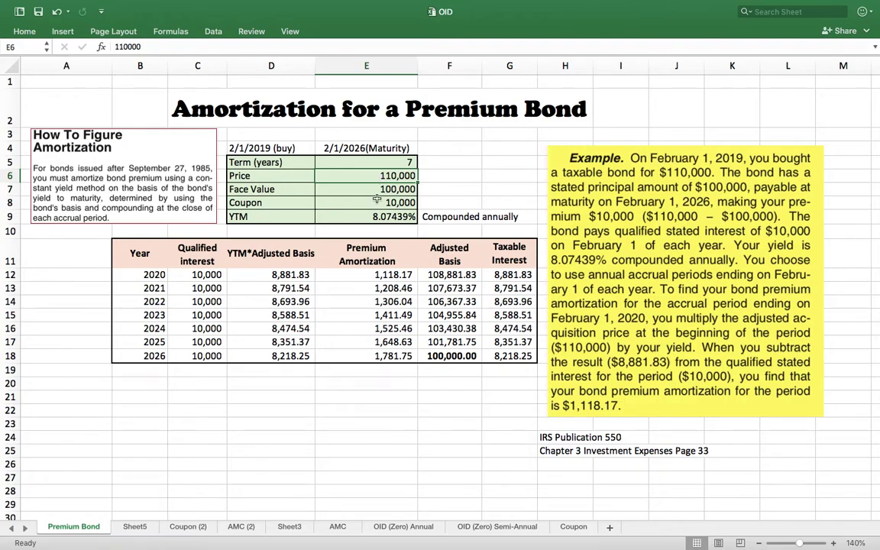
pyautogui.click(453, 175)
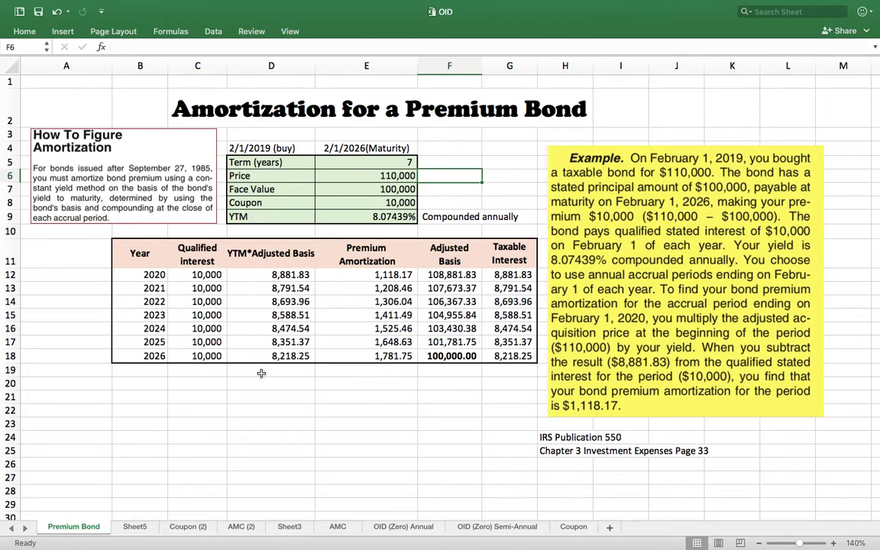
pyautogui.click(327, 411)
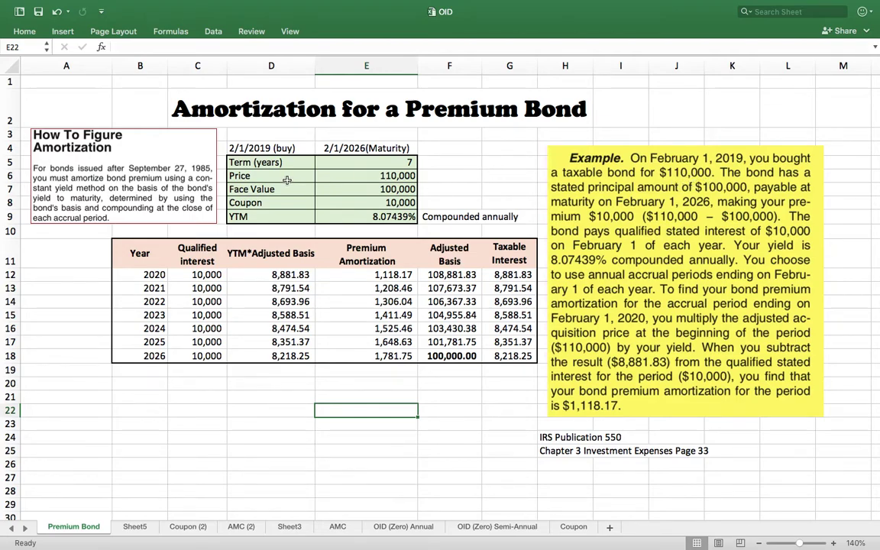
pyautogui.click(250, 172)
pyautogui.click(375, 176)
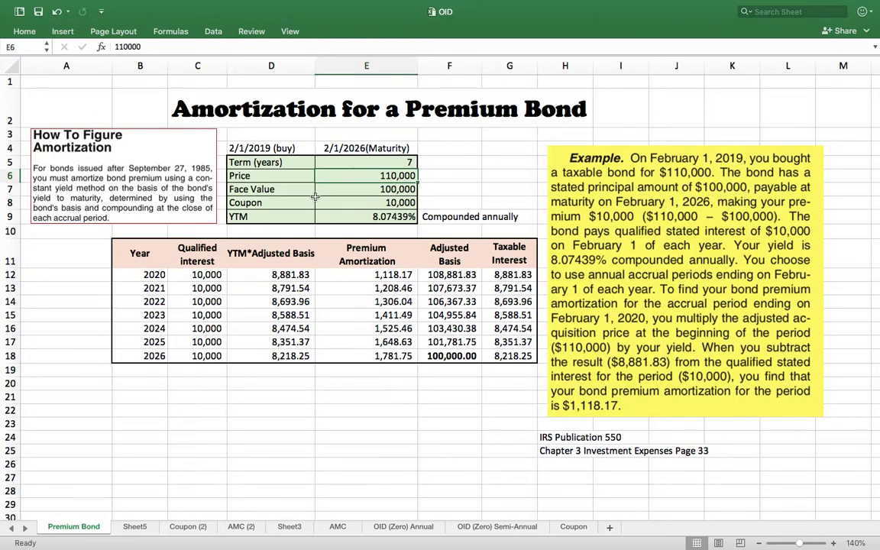
pyautogui.click(283, 191)
pyautogui.click(403, 190)
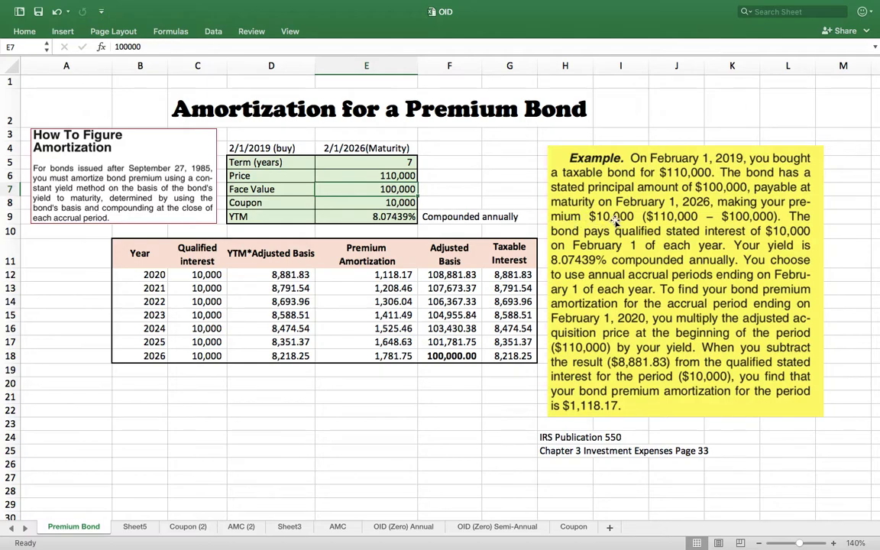
pyautogui.click(398, 177)
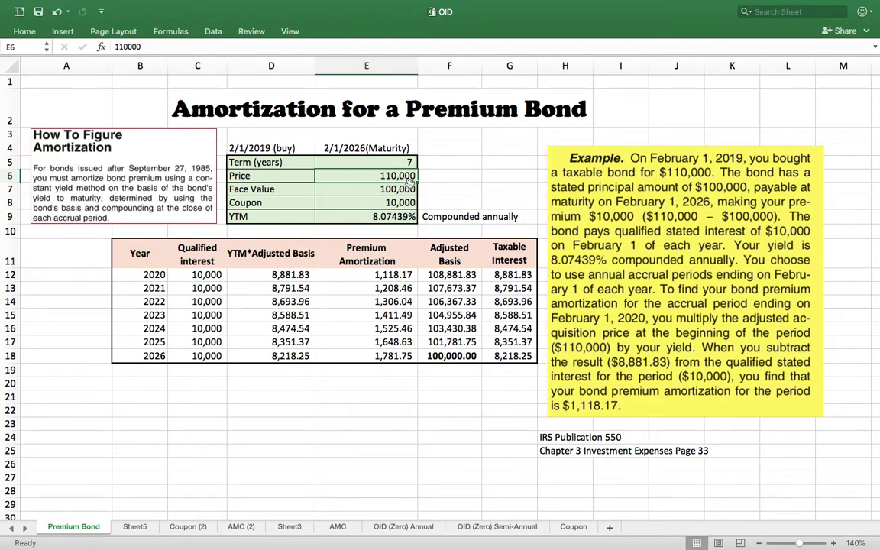
pyautogui.click(399, 191)
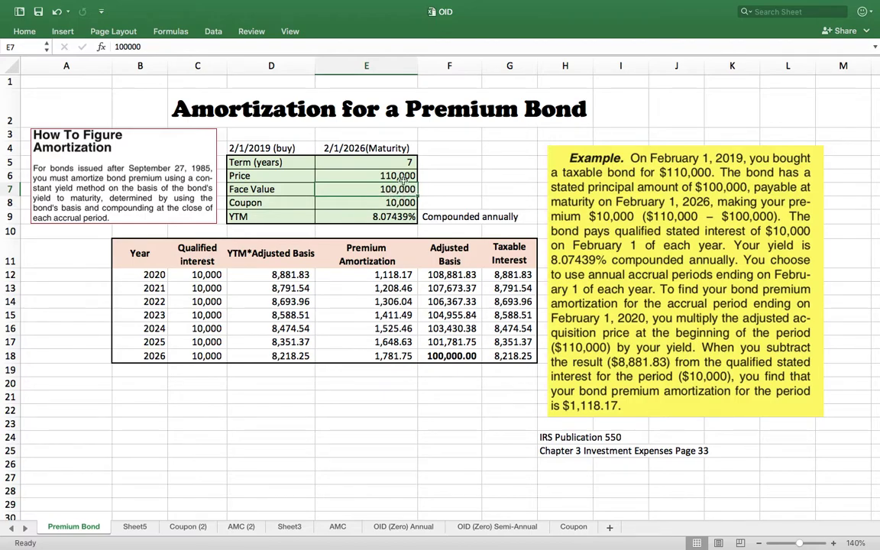
pyautogui.click(402, 176)
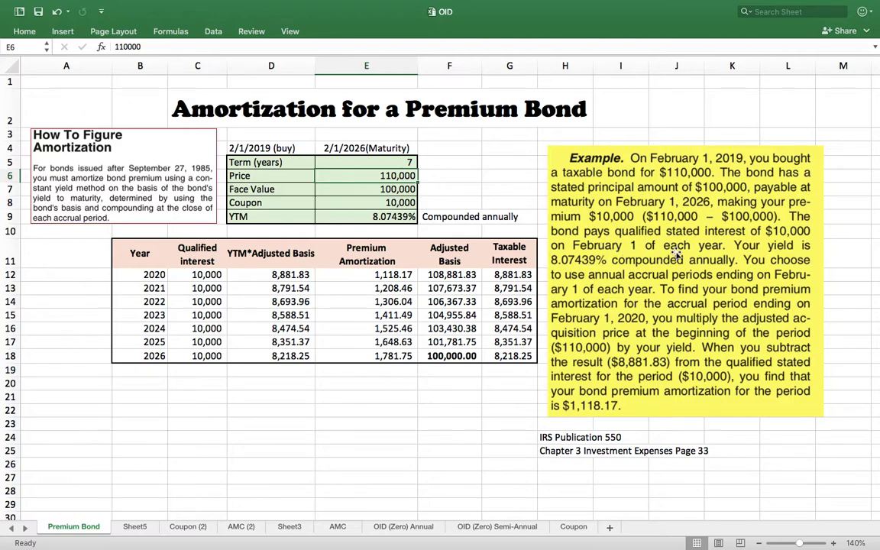
pyautogui.click(369, 205)
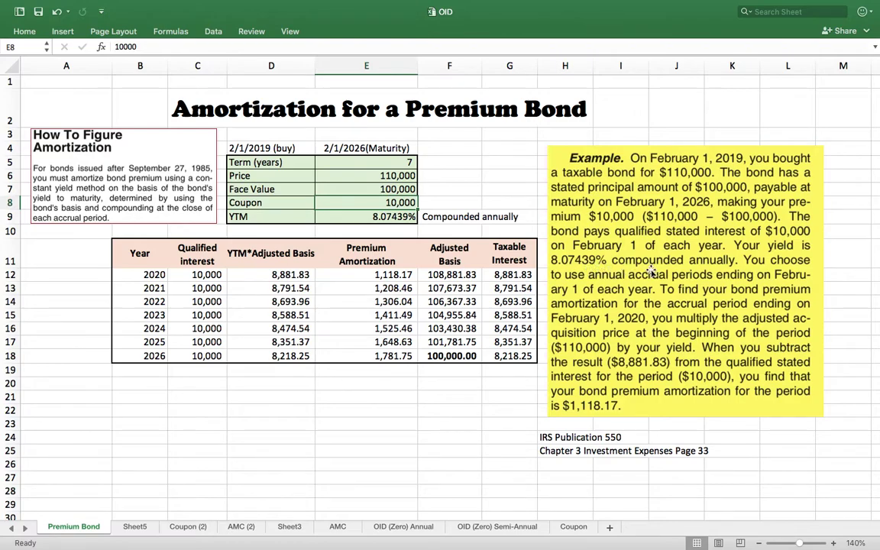
# Step: Inspect the YTM formula and the input cells it references, leaving the formula unchanged
pyautogui.click(266, 217)
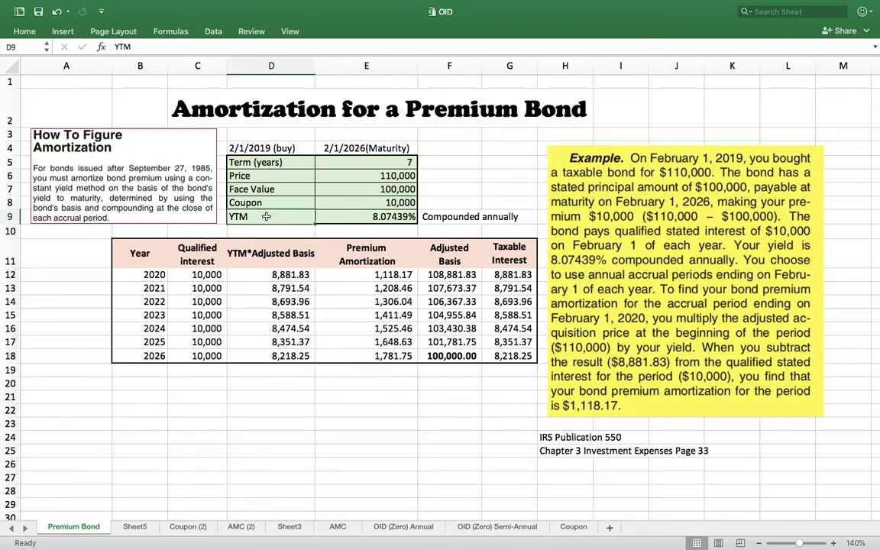
pyautogui.click(366, 219)
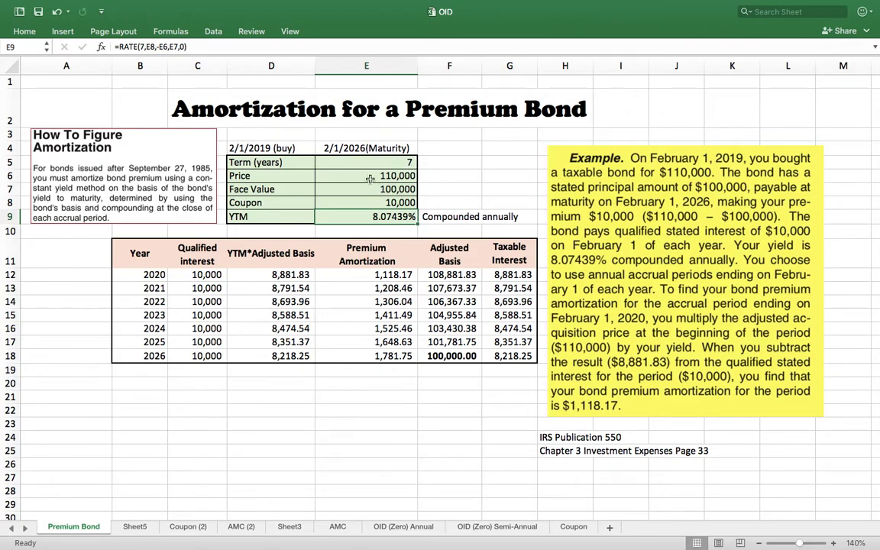
pyautogui.click(147, 46)
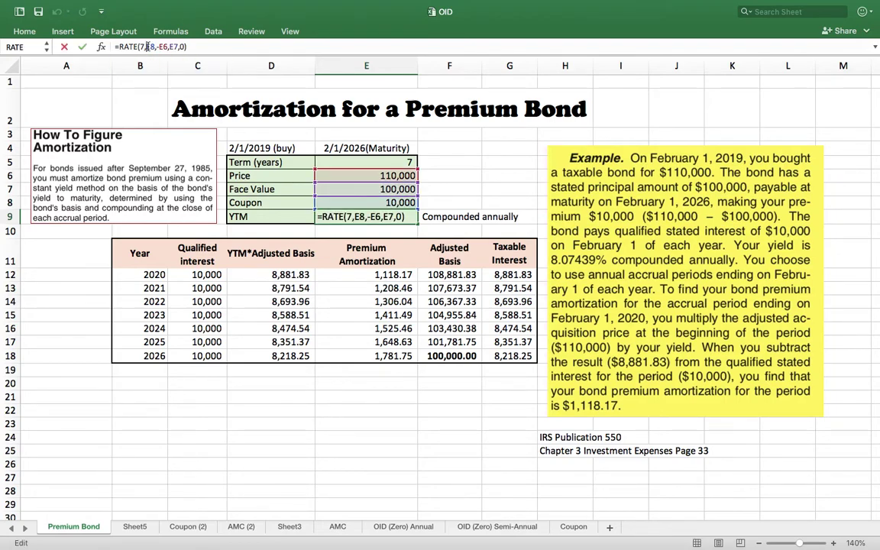
pyautogui.press('Return')
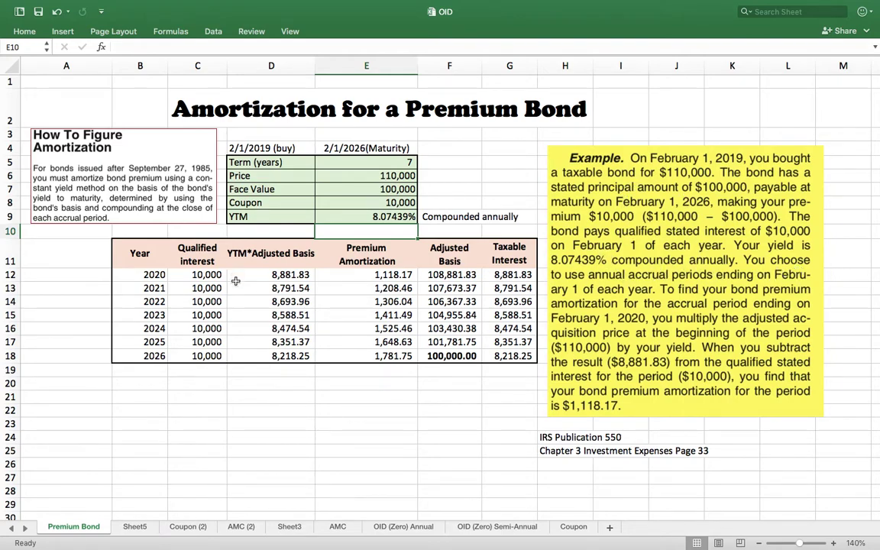
# Step: Inspect the 2020 YTM*Adjusted Basis formula and trace the yield and price cells it multiplies
pyautogui.click(383, 260)
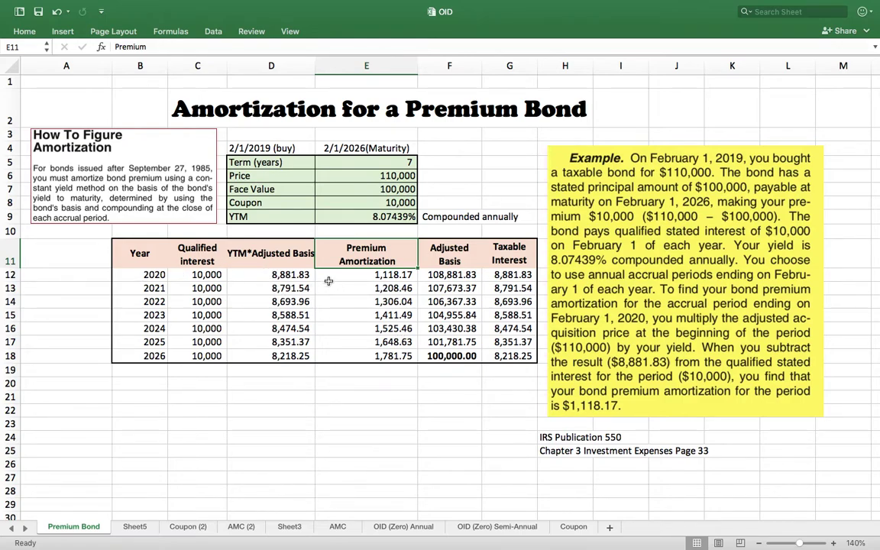
pyautogui.click(304, 278)
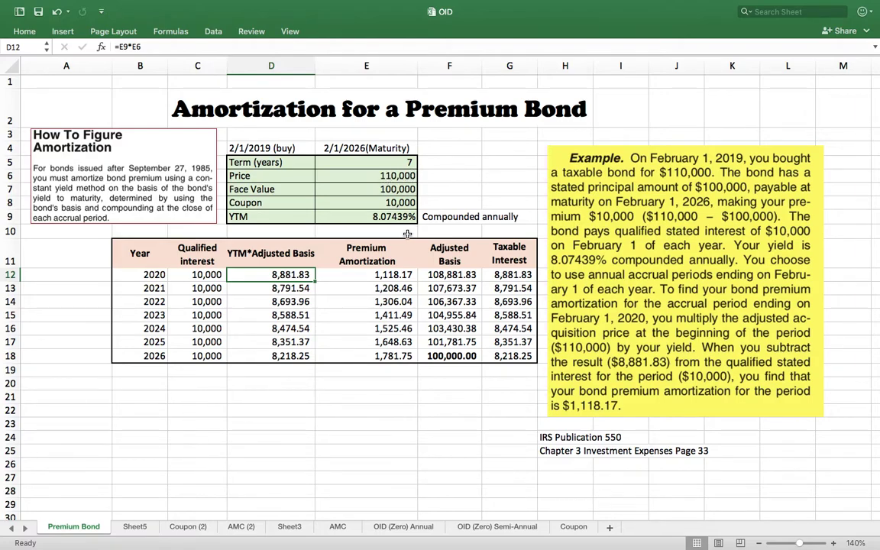
pyautogui.click(125, 46)
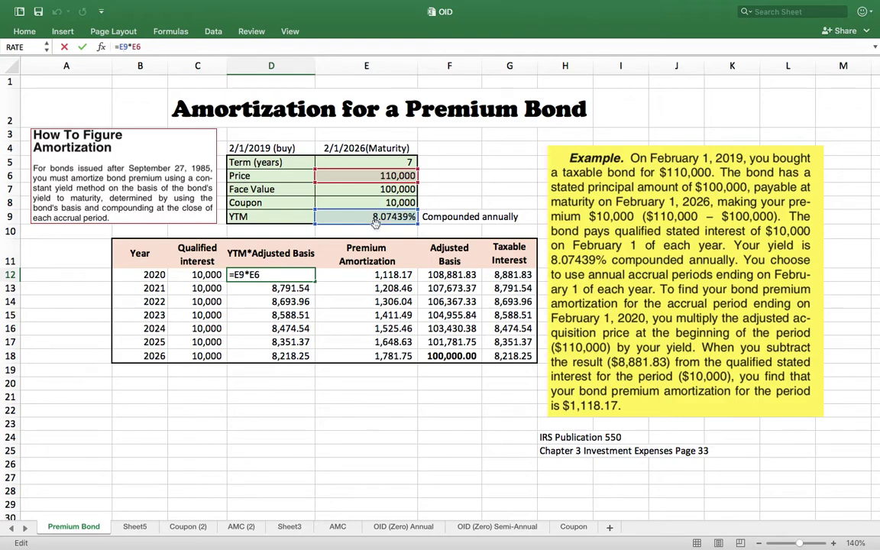
pyautogui.press('Return')
pyautogui.click(294, 276)
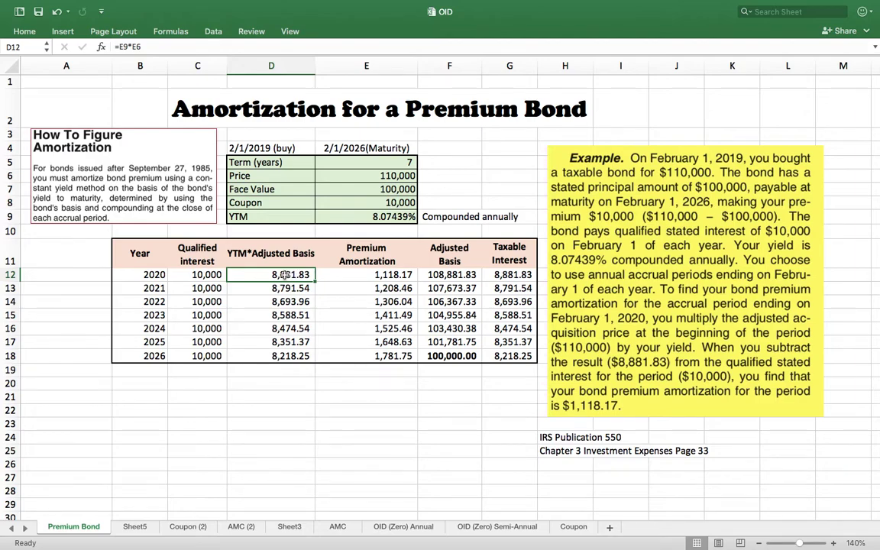
# Step: Check how the 2020 premium amortization derives from qualified interest and YTM*Adjusted Basis, comparing it with the IRS example
pyautogui.click(207, 275)
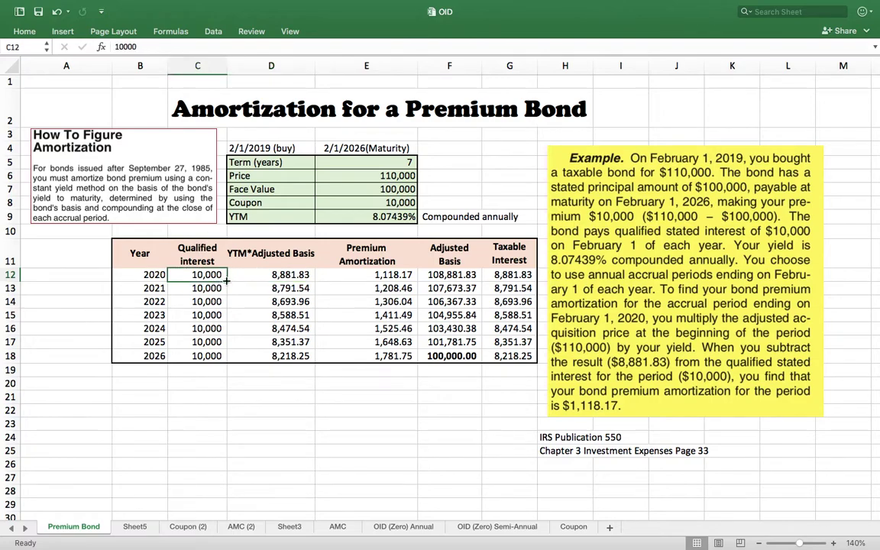
pyautogui.click(396, 274)
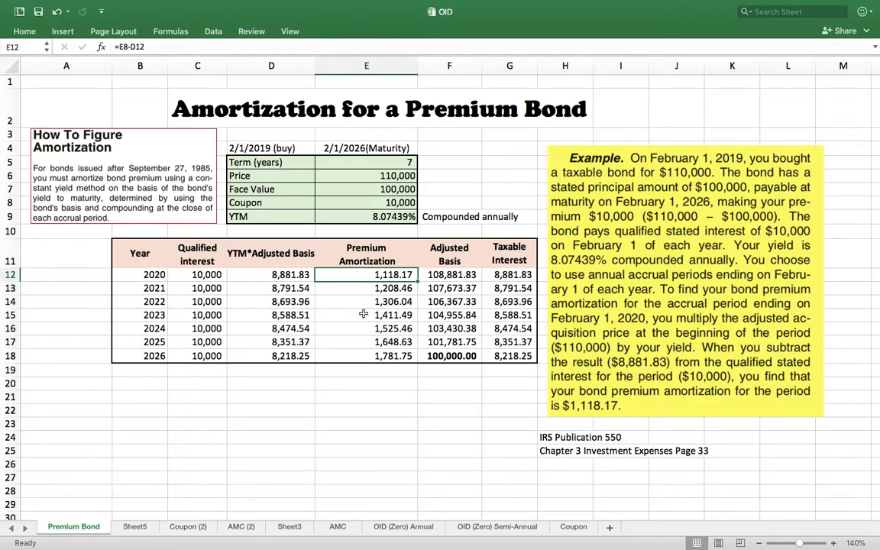
pyautogui.click(280, 277)
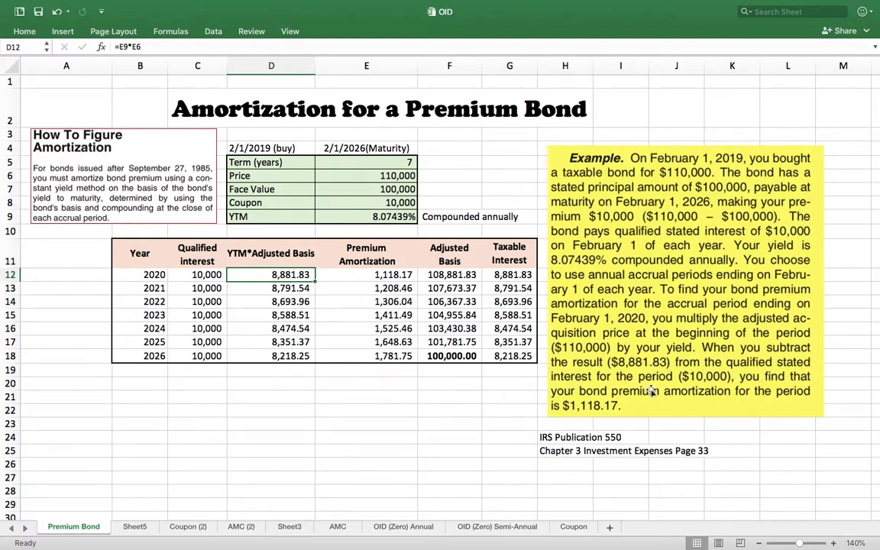
pyautogui.click(220, 275)
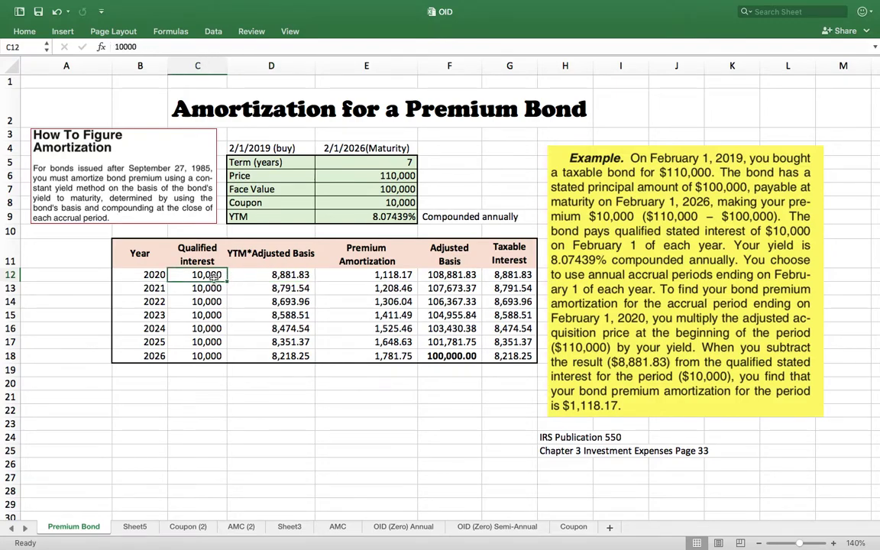
pyautogui.click(295, 275)
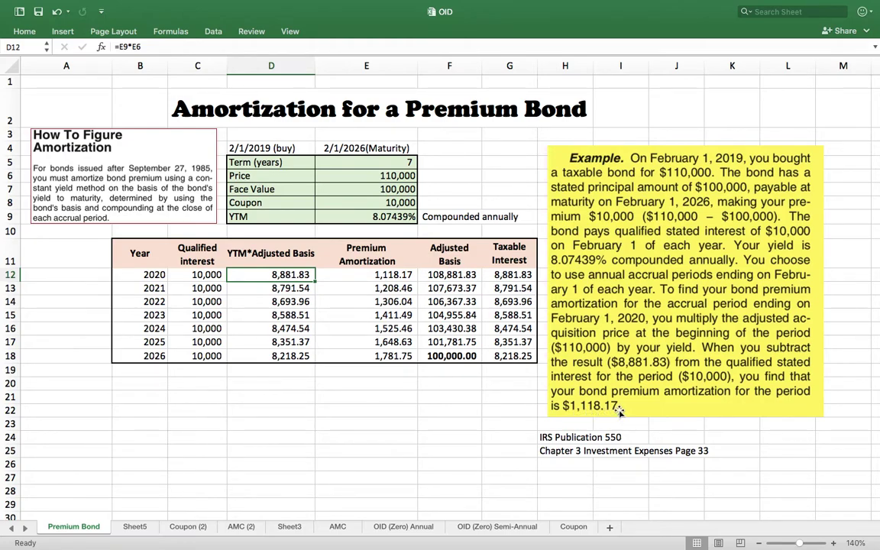
pyautogui.press('Right')
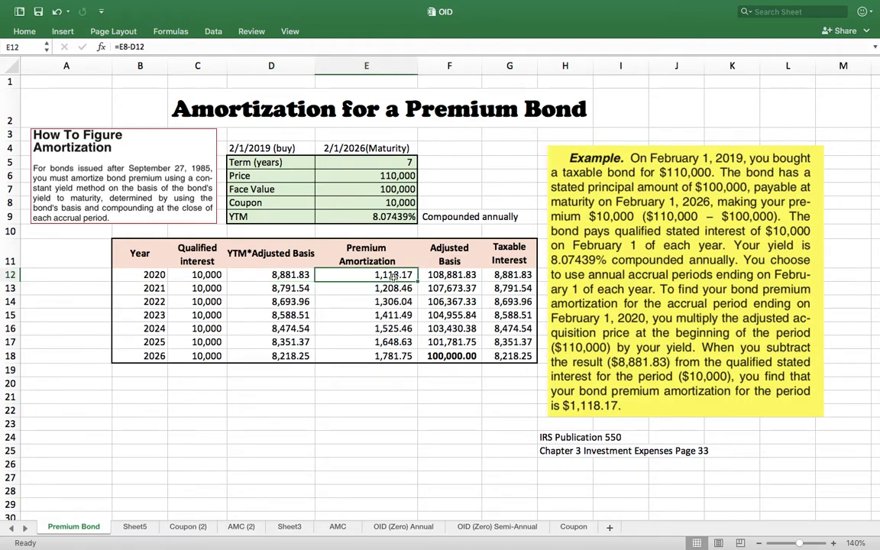
pyautogui.click(648, 362)
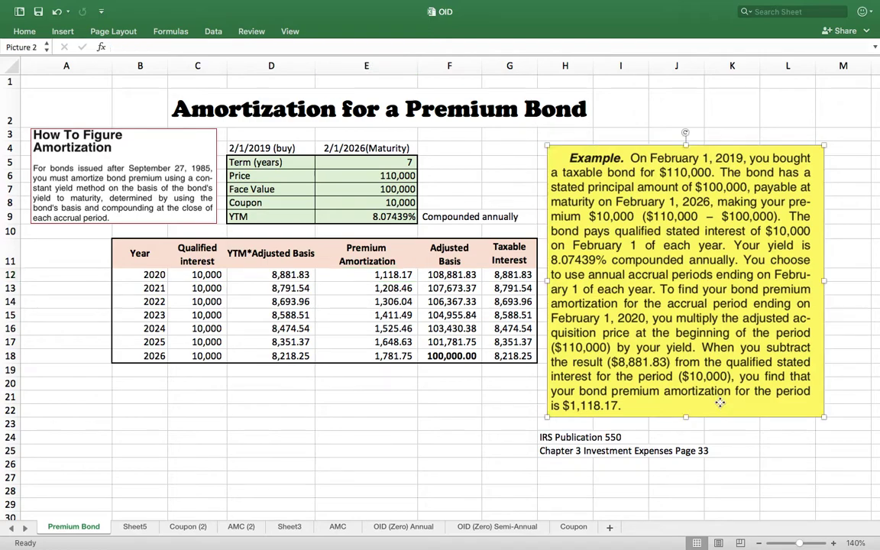
# Step: Examine the 2020 adjusted basis and trace how taxable interest is calculated from qualified interest and premium amortization
pyautogui.click(447, 303)
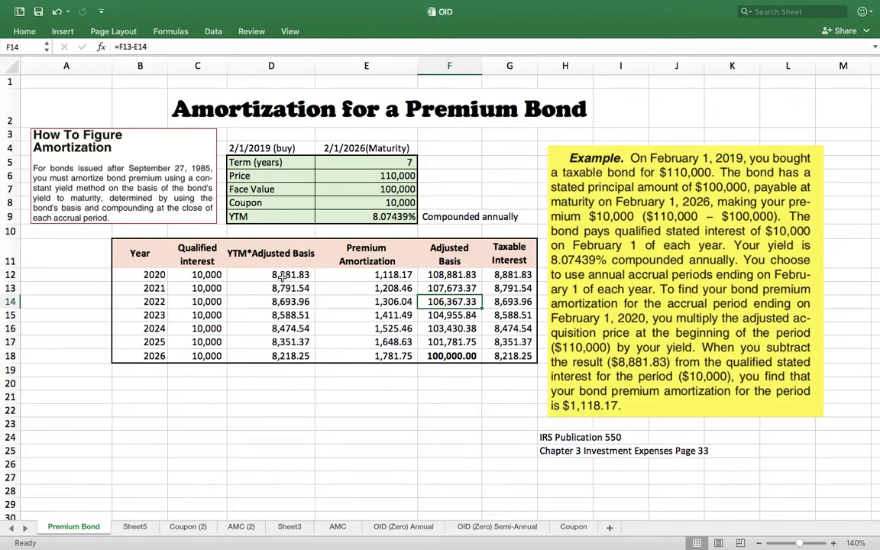
pyautogui.click(469, 275)
pyautogui.press('Right')
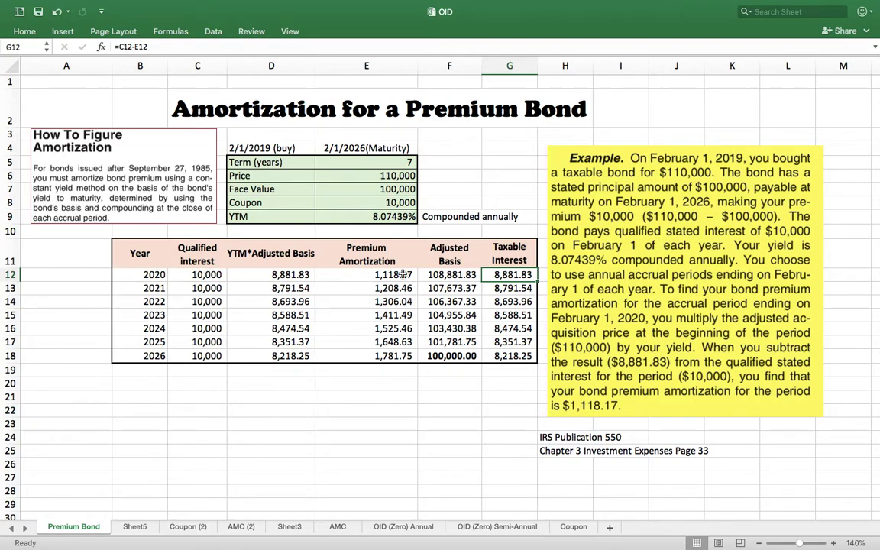
pyautogui.click(203, 274)
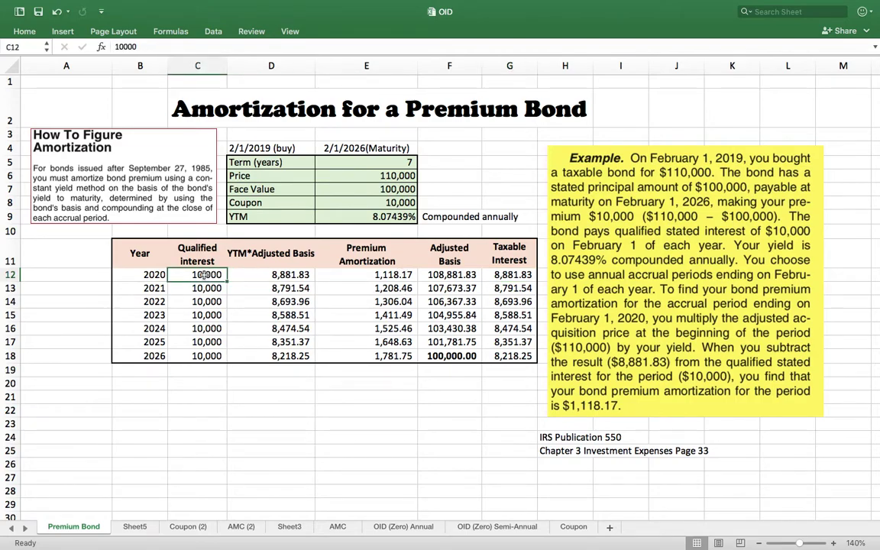
pyautogui.click(388, 274)
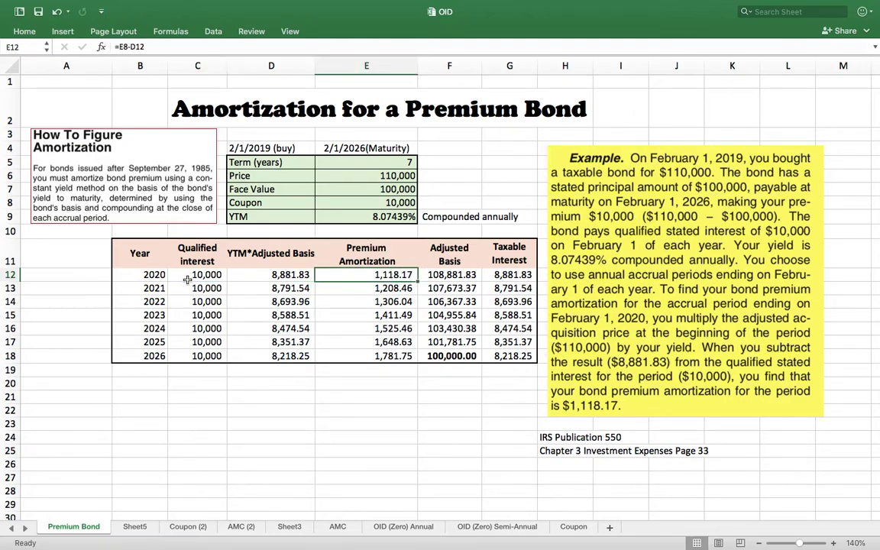
pyautogui.click(188, 277)
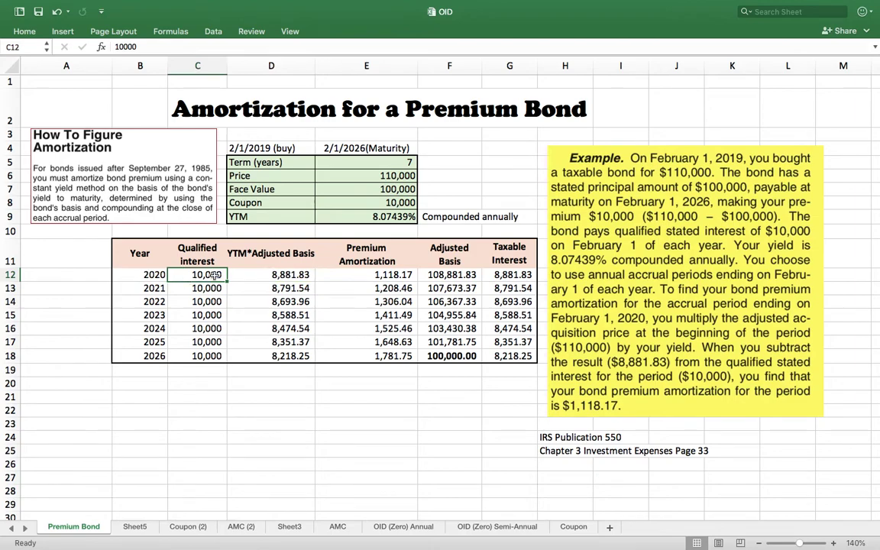
pyautogui.click(525, 275)
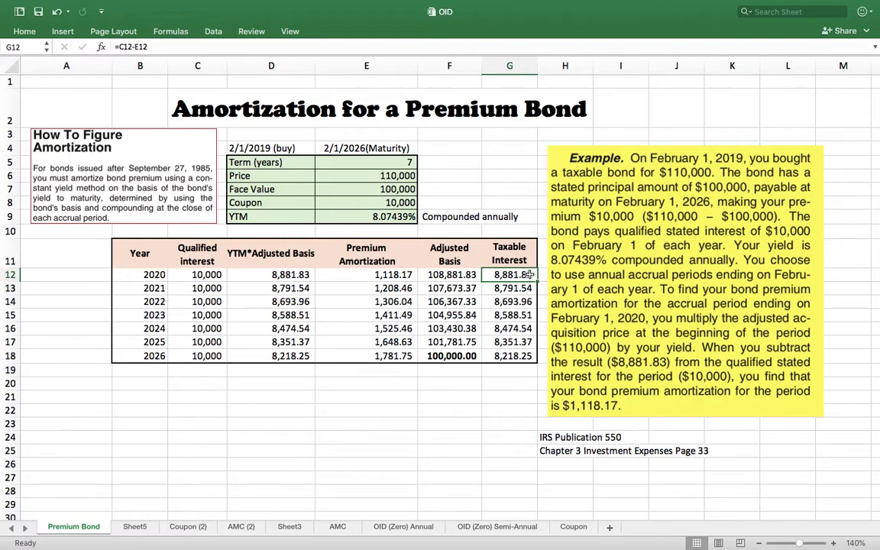
pyautogui.click(208, 275)
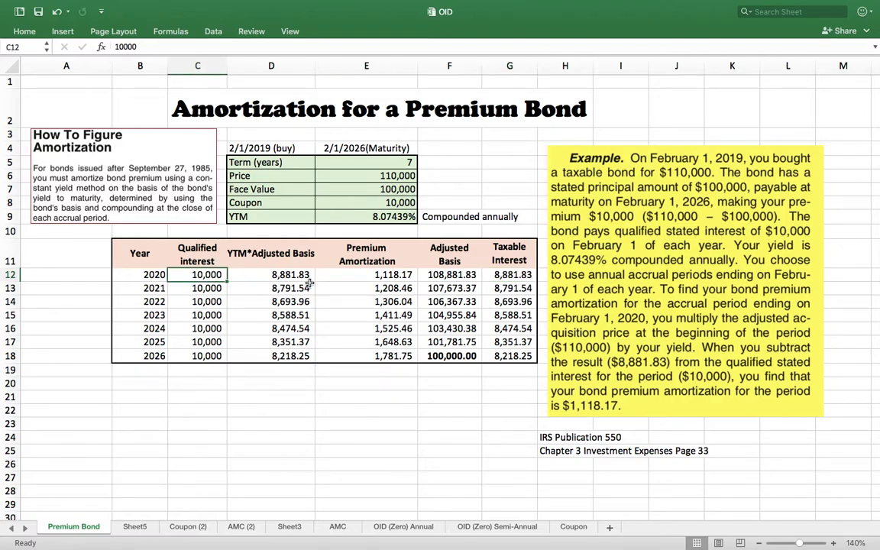
pyautogui.click(392, 275)
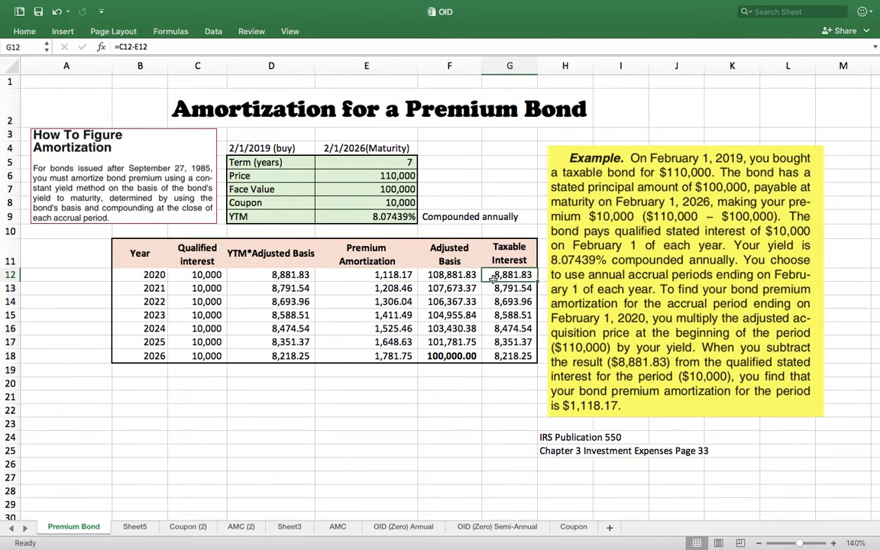
pyautogui.click(271, 275)
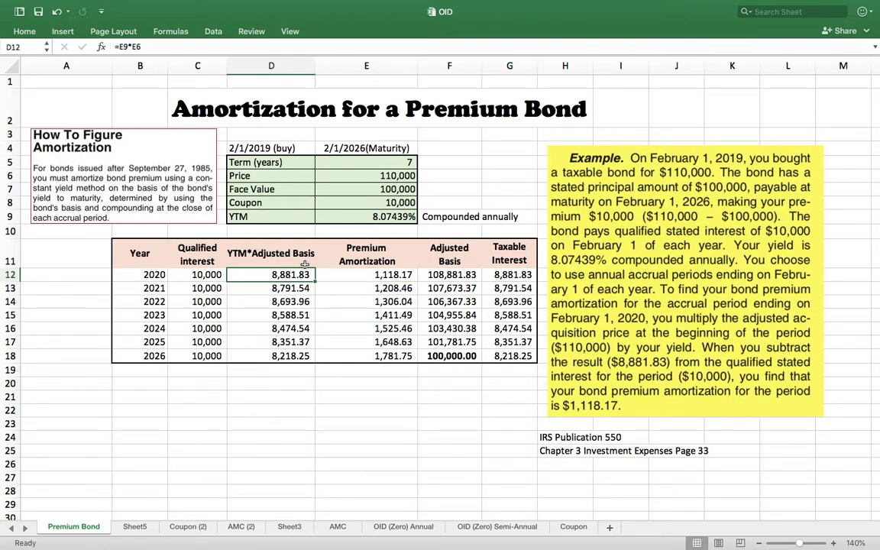
pyautogui.click(521, 275)
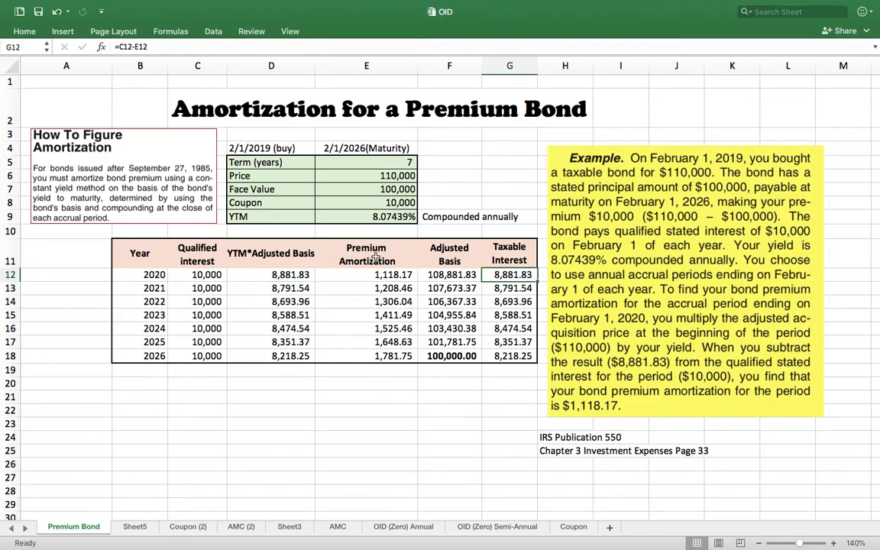
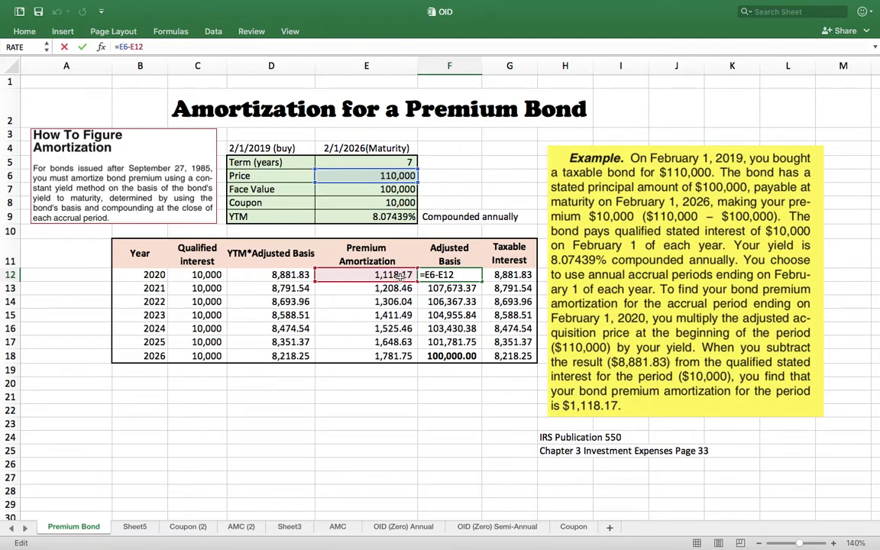
# Step: Trace how the 2021 YTM*Adjusted Basis multiplies the yield by the 2020 adjusted basis, leaving both formulas unchanged
pyautogui.press('Return')
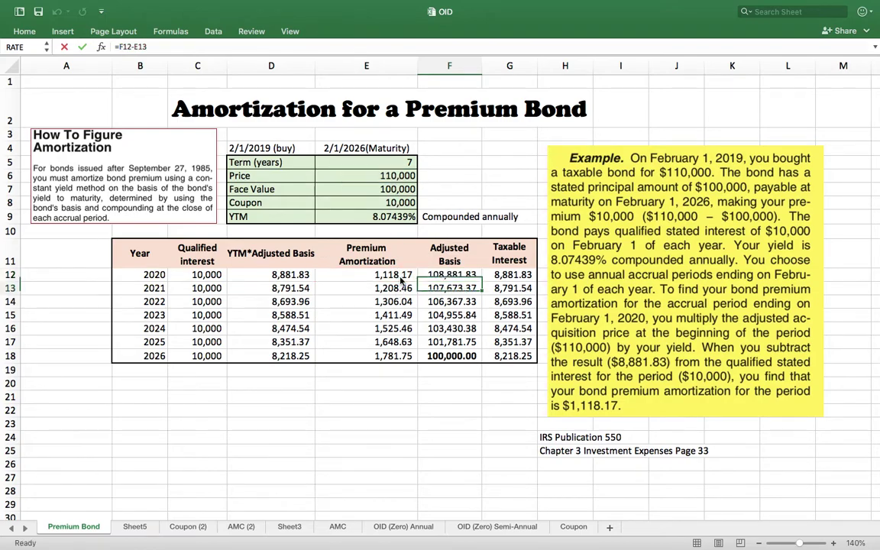
pyautogui.click(456, 277)
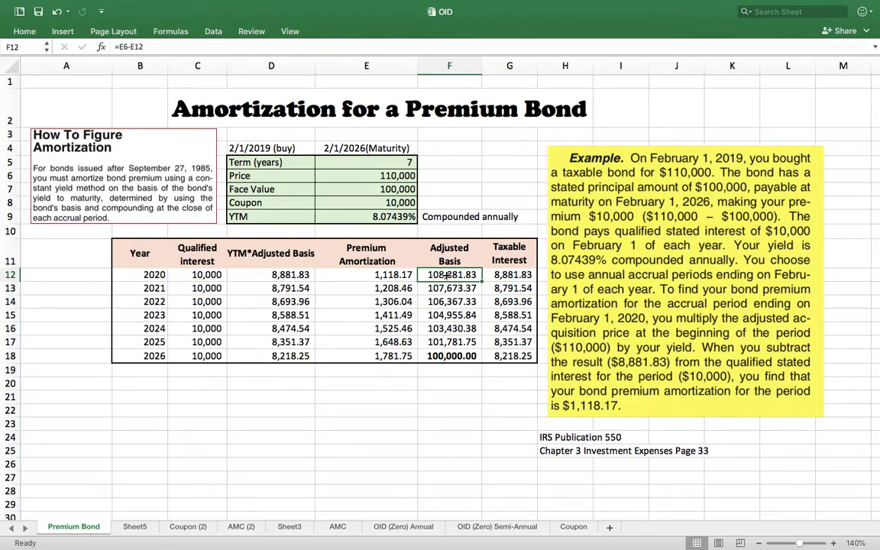
pyautogui.click(298, 289)
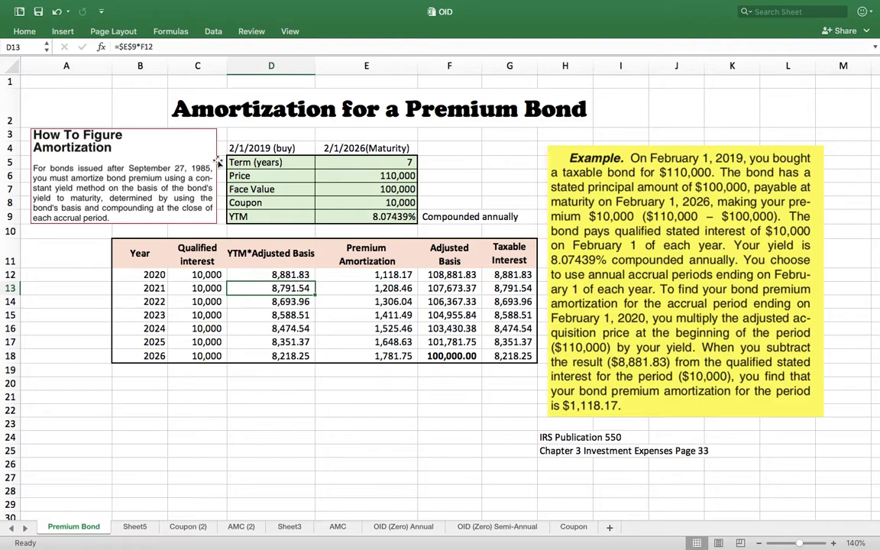
pyautogui.click(143, 46)
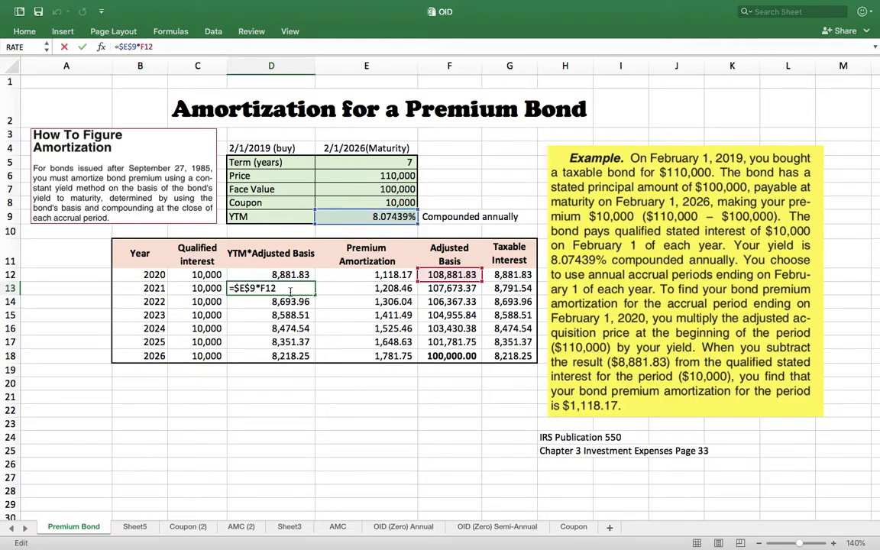
pyautogui.press('Return')
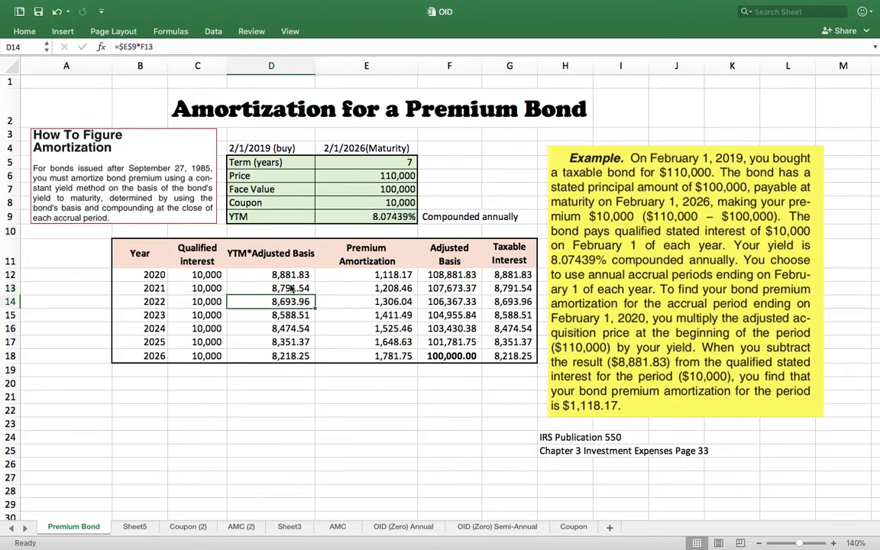
# Step: Check how the 2021 premium amortization and taxable interest derive from that year's qualified interest
pyautogui.click(187, 288)
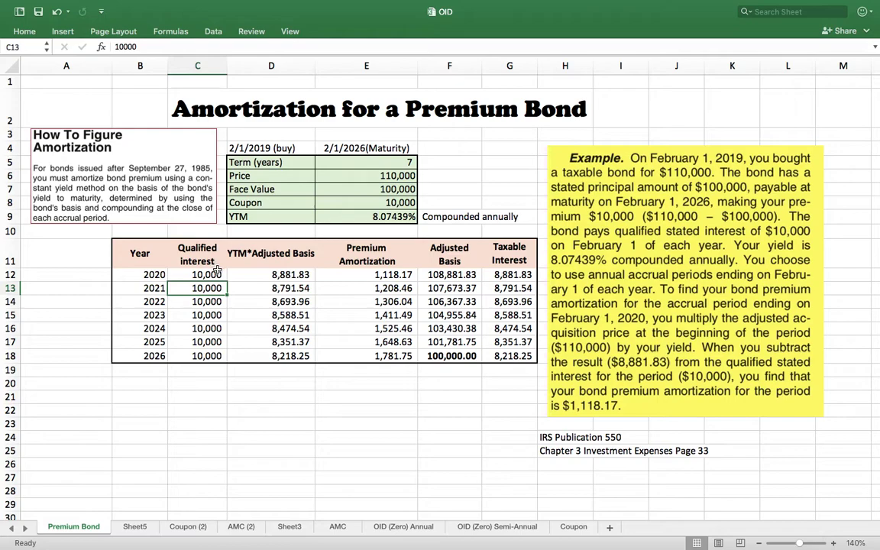
pyautogui.click(398, 288)
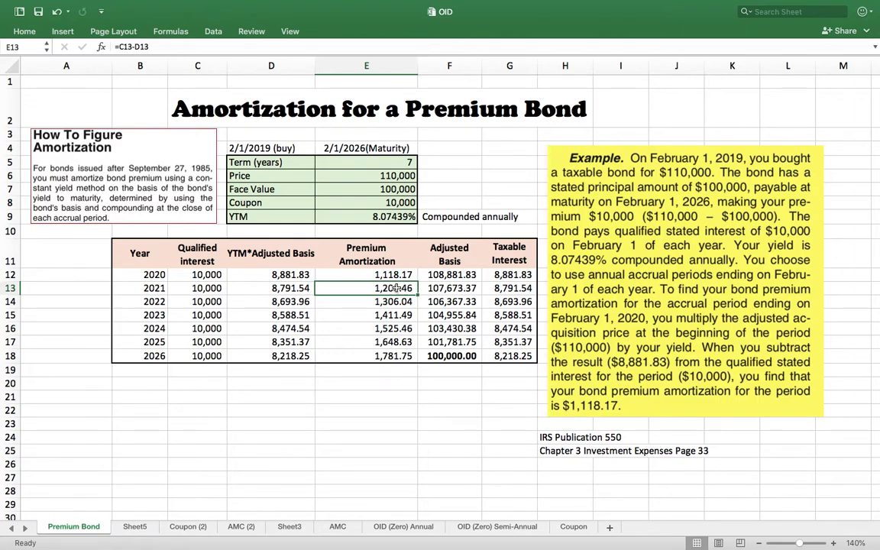
pyautogui.click(526, 288)
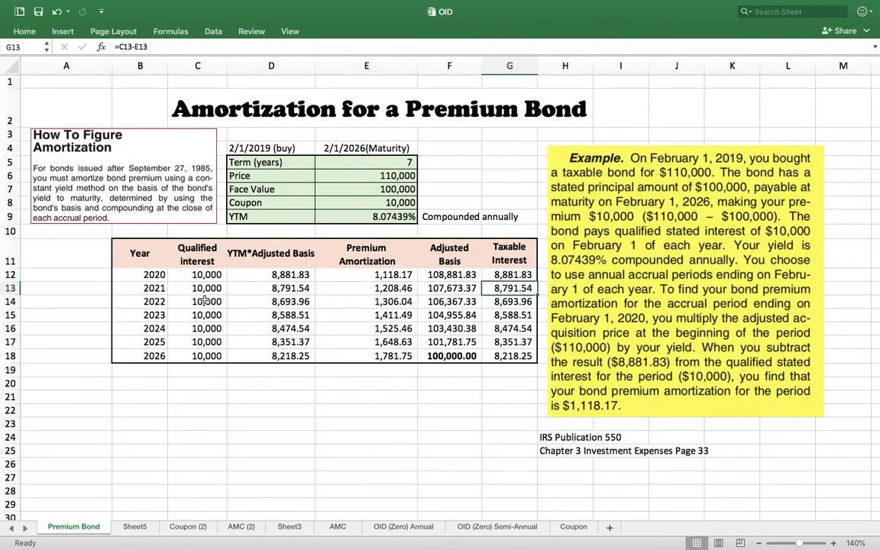
pyautogui.click(208, 288)
pyautogui.click(396, 288)
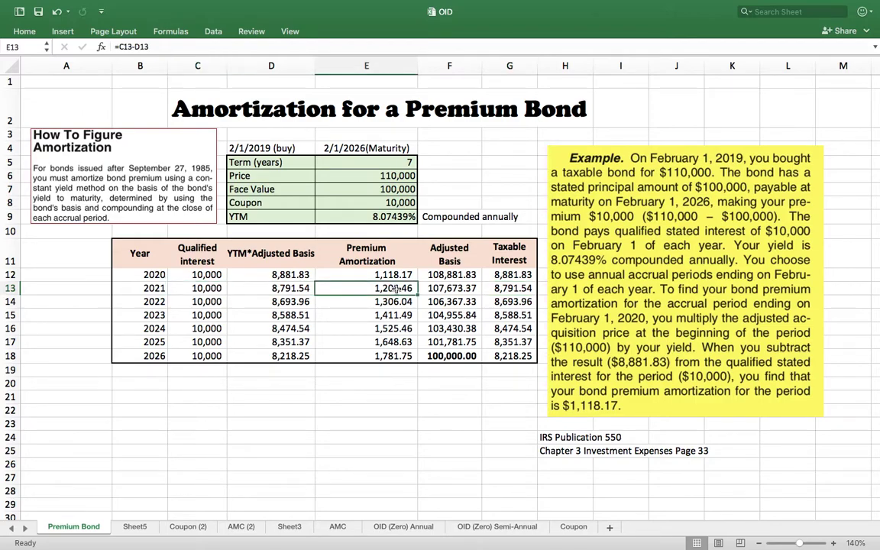
pyautogui.click(524, 288)
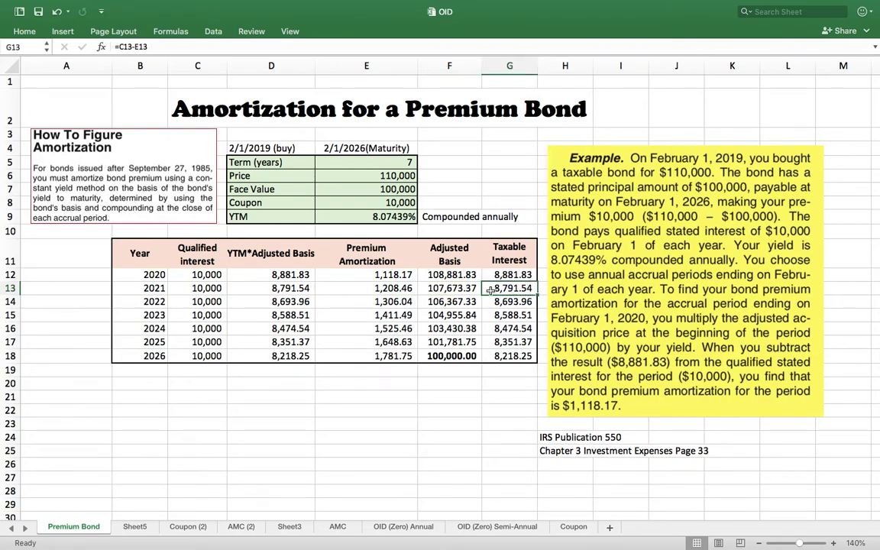
pyautogui.click(396, 288)
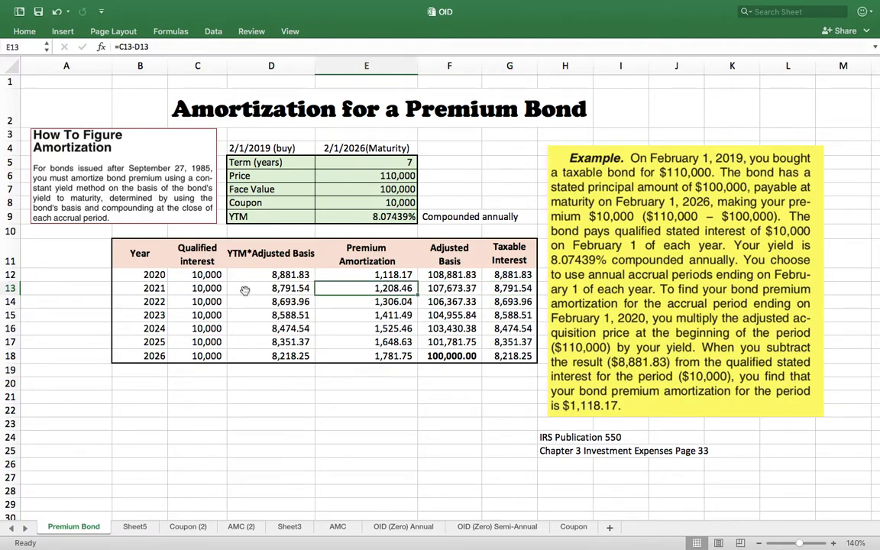
# Step: Examine the 2022 row, tracing its YTM*Adjusted Basis, premium amortization and adjusted basis from the 2021 adjusted basis
pyautogui.click(155, 303)
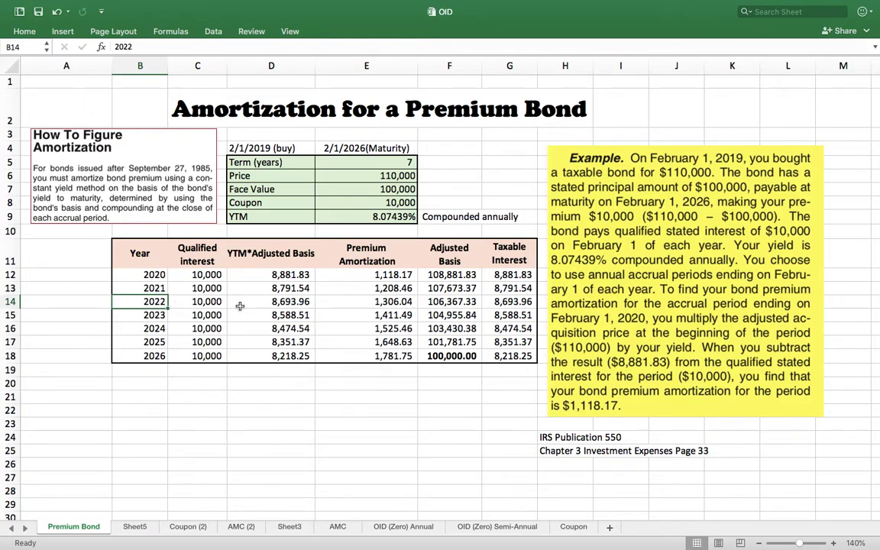
pyautogui.click(355, 301)
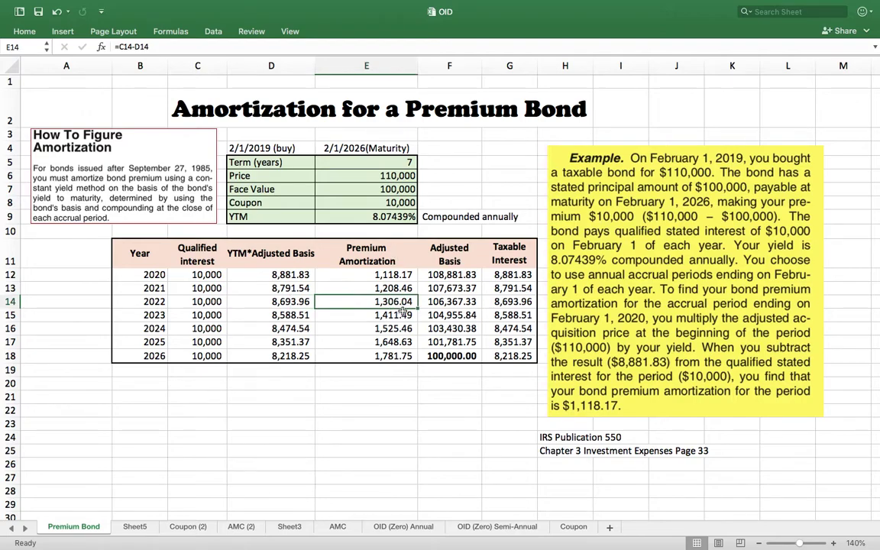
pyautogui.click(292, 301)
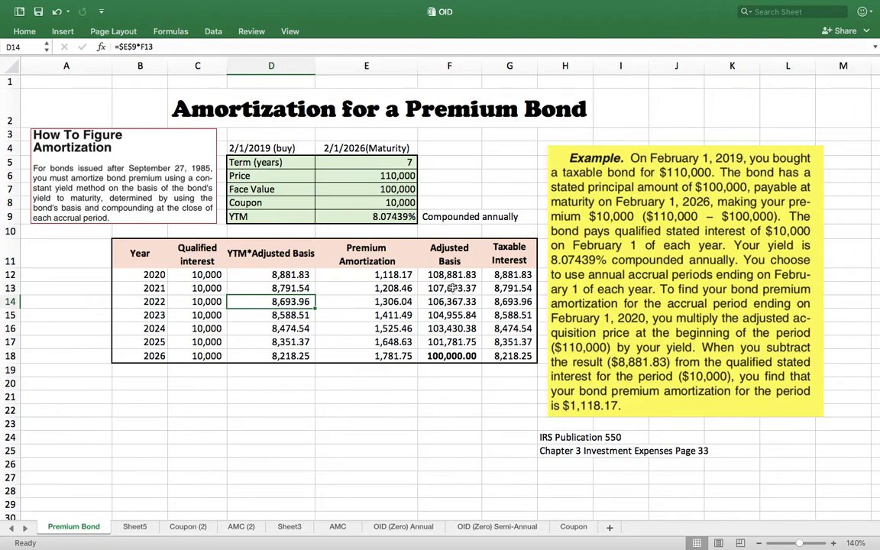
pyautogui.click(452, 288)
pyautogui.click(285, 302)
pyautogui.click(208, 302)
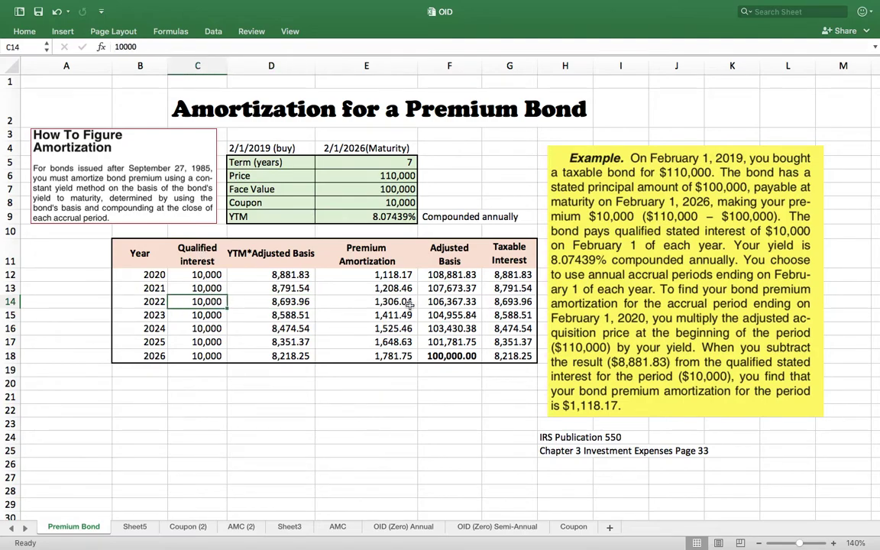
pyautogui.click(386, 301)
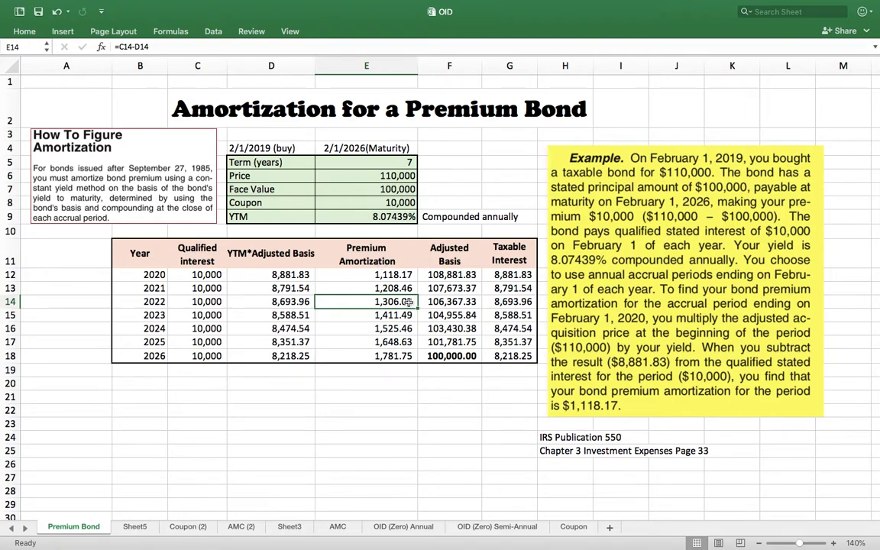
pyautogui.press('Right')
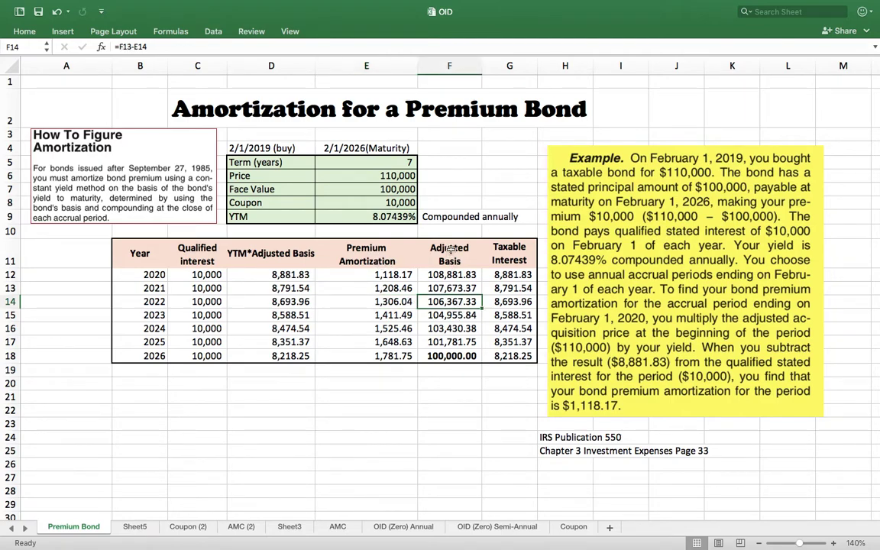
# Step: Compare the 2026 adjusted basis at maturity with the bond's face value
pyautogui.click(459, 357)
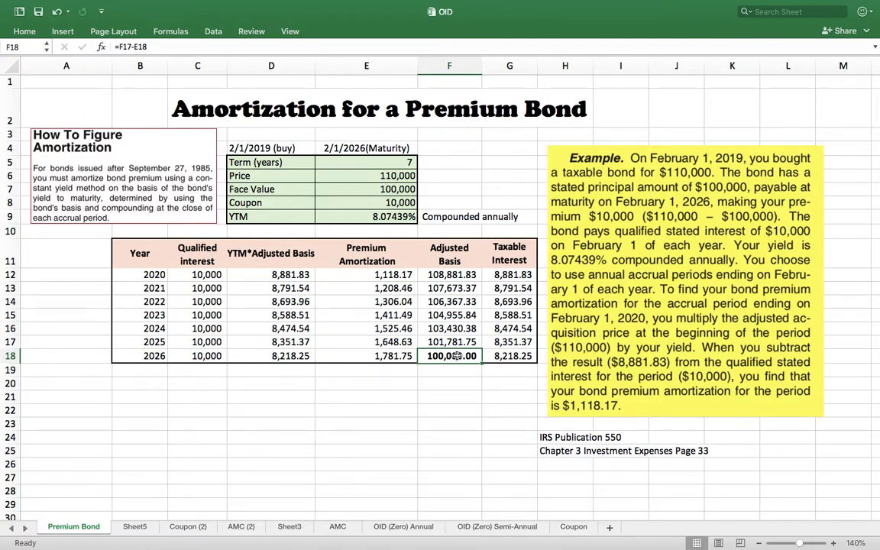
pyautogui.press('Up')
pyautogui.press('Up')
pyautogui.press('Up')
pyautogui.press('Up')
pyautogui.press('Up')
pyautogui.press('Up')
pyautogui.press('Up')
pyautogui.press('Up')
pyautogui.press('Up')
pyautogui.press('Up')
pyautogui.press('Up')
pyautogui.press('Left')
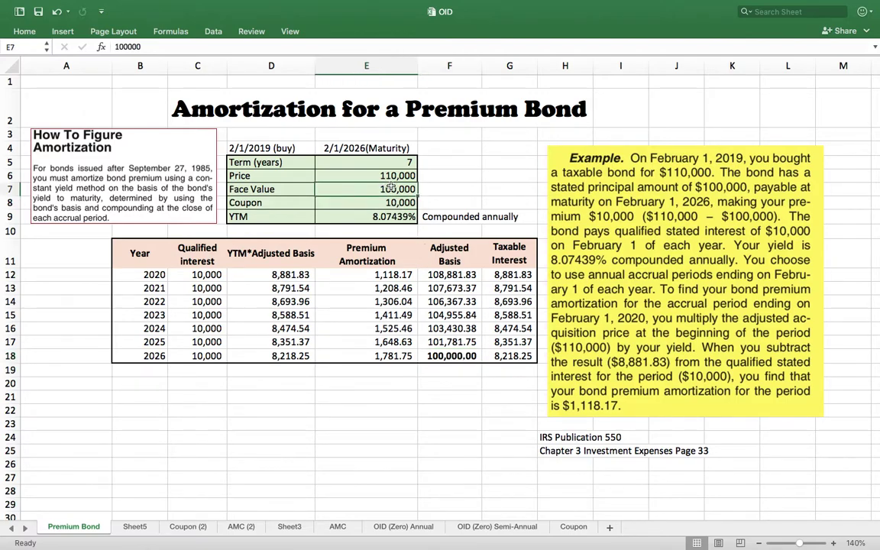
pyautogui.click(456, 356)
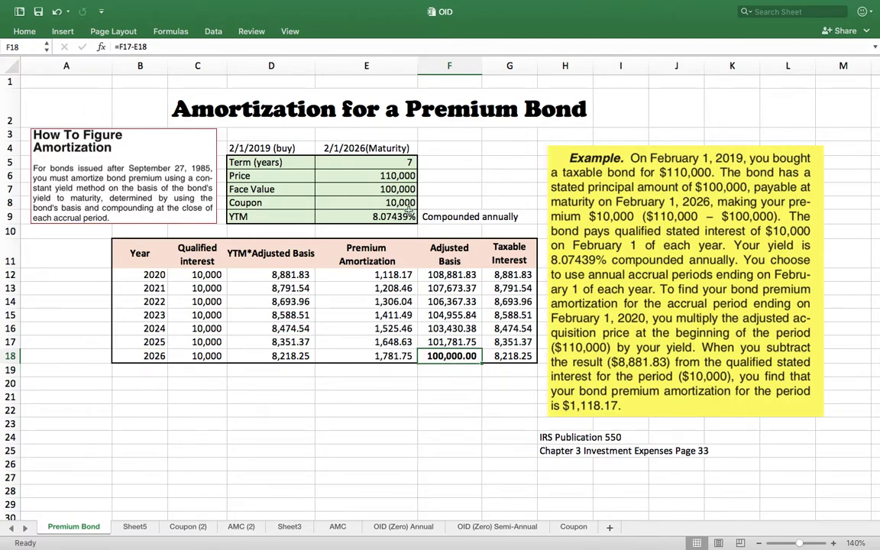
pyautogui.click(401, 188)
pyautogui.click(445, 356)
# Step: Review the taxable interest column, starting with the 2020 formula
pyautogui.click(515, 274)
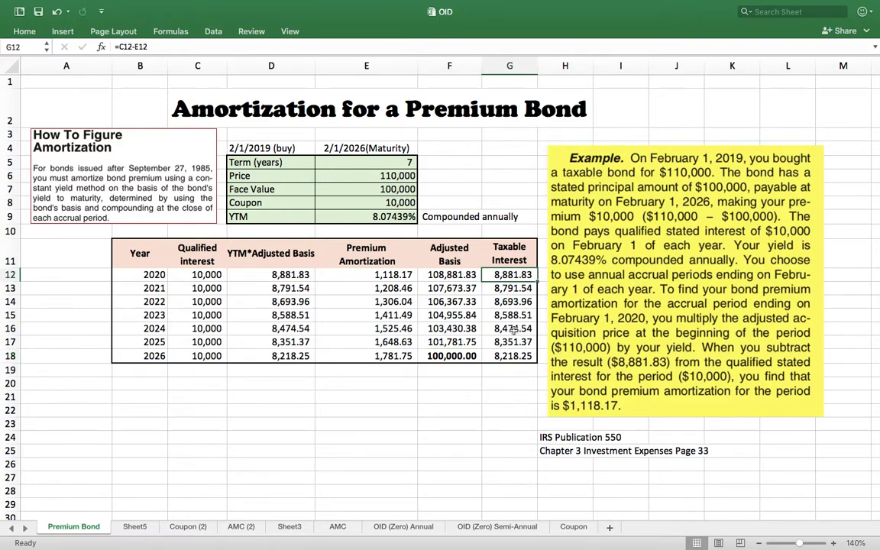